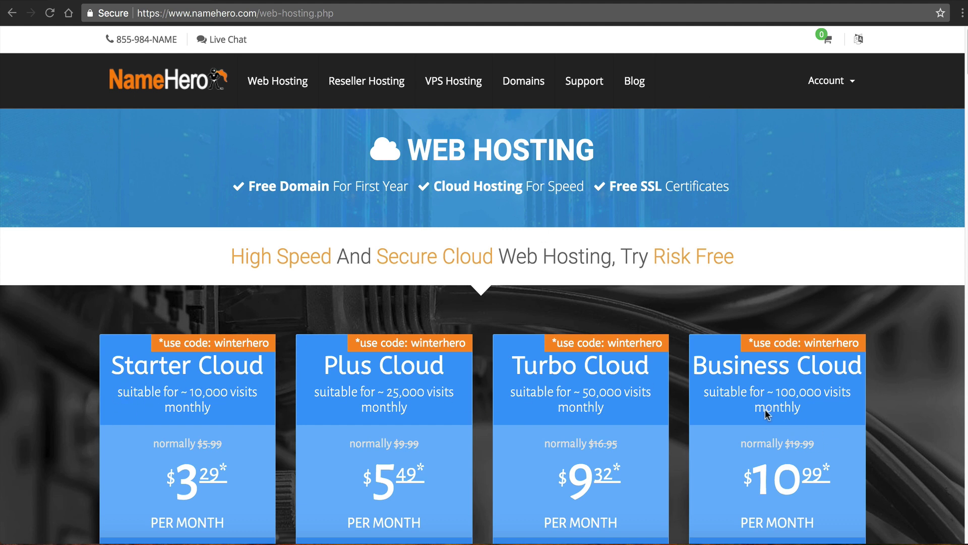
scroll(759, 411, down, 3)
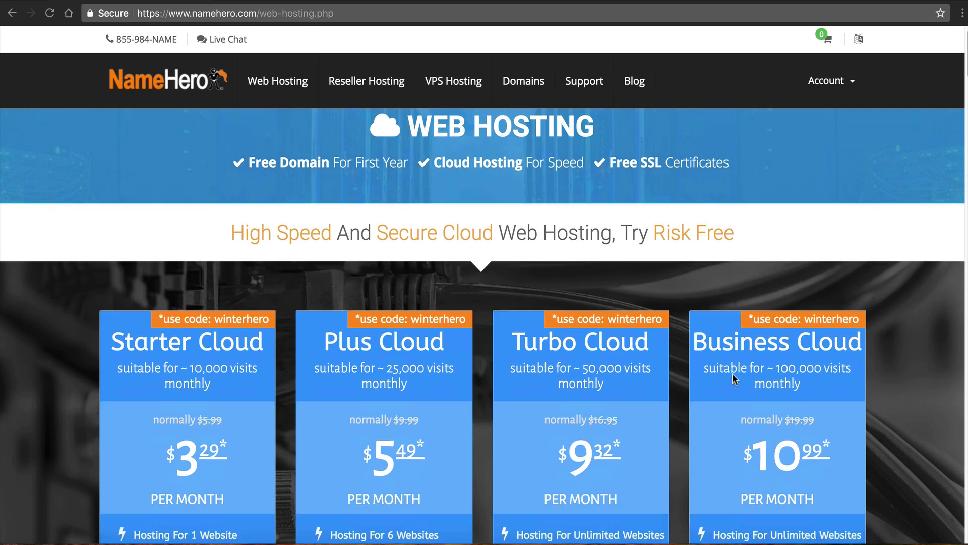
scroll(734, 371, down, 3)
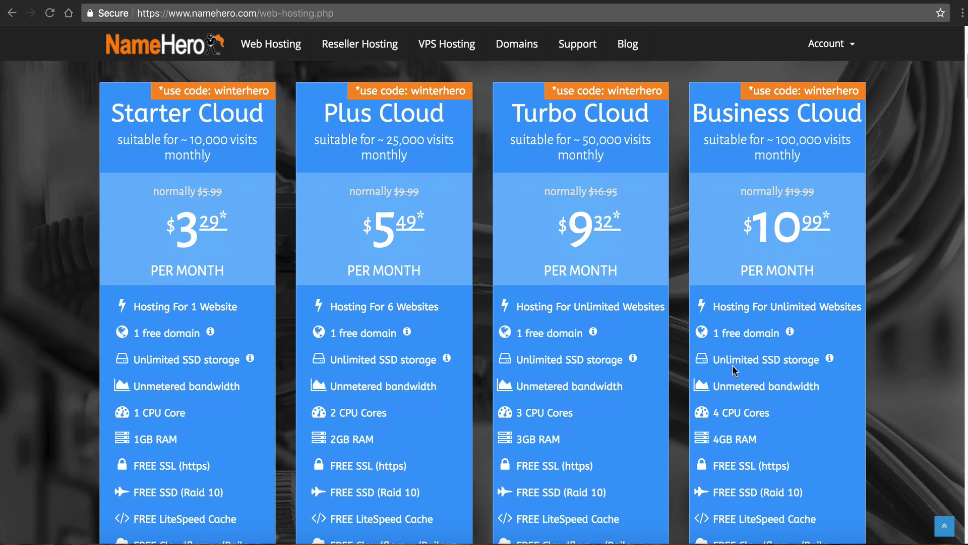
scroll(220, 334, down, 6)
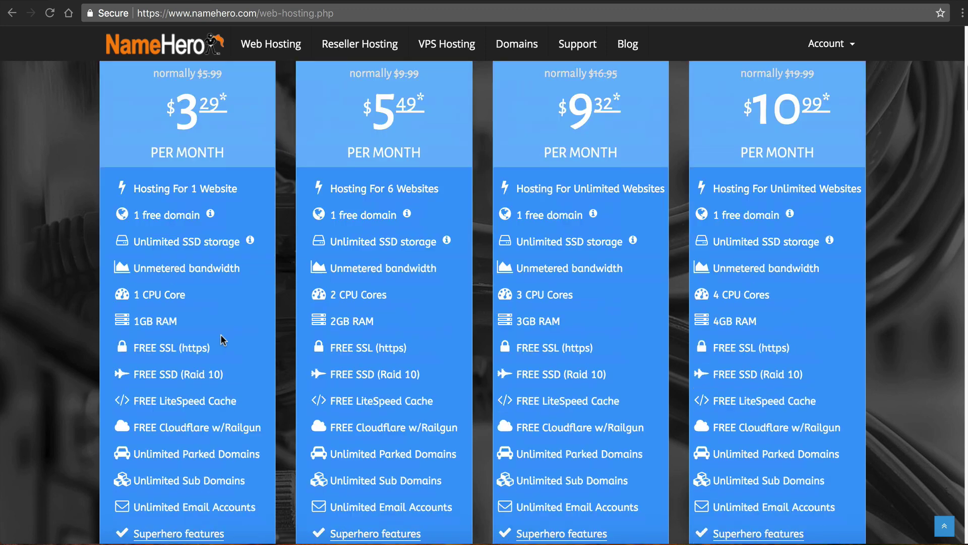
scroll(229, 330, up, 9)
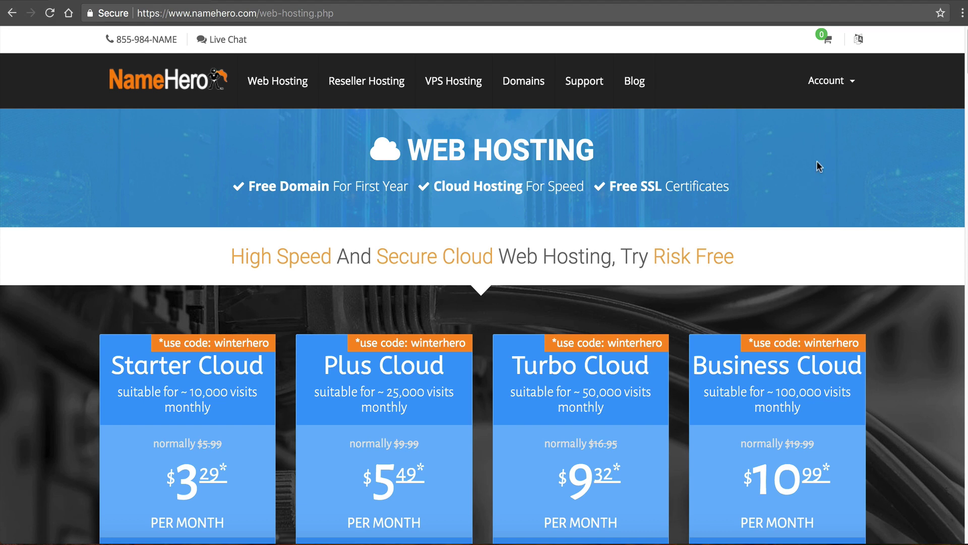
Log in to the NameHero client area and open the keydiets.com Plus Cloud hosting details.
click(835, 82)
click(813, 125)
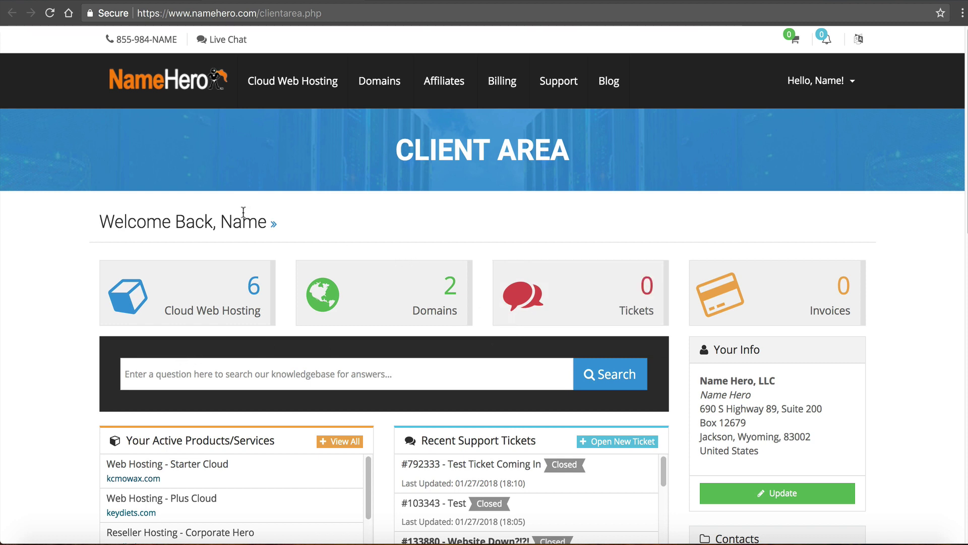
click(231, 285)
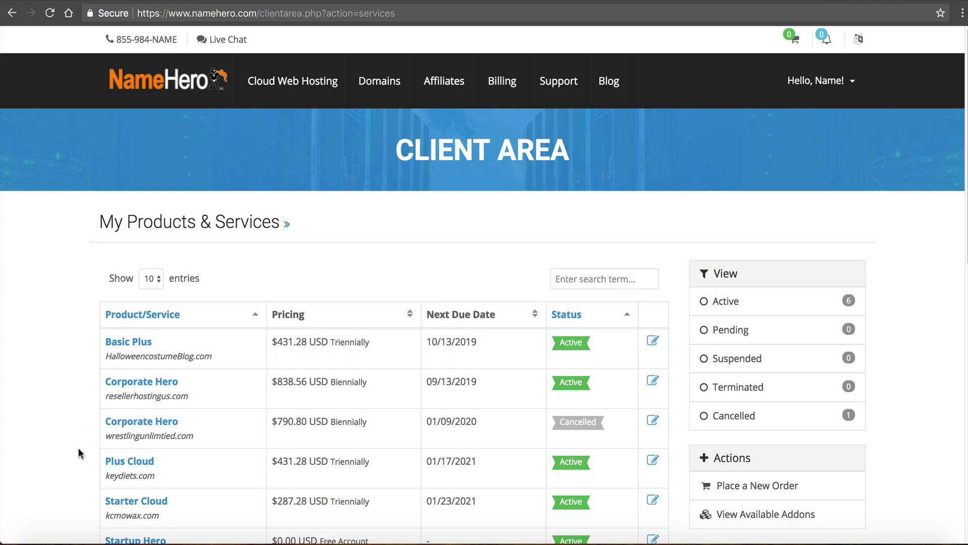
click(152, 465)
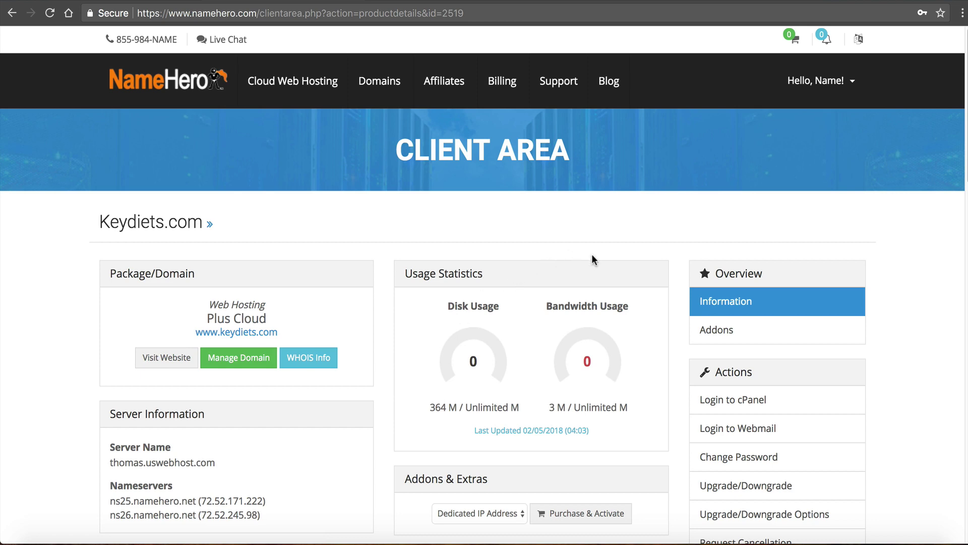
Return to the Google 'free stock images' results and open the Pexels site.
key(super+Left)
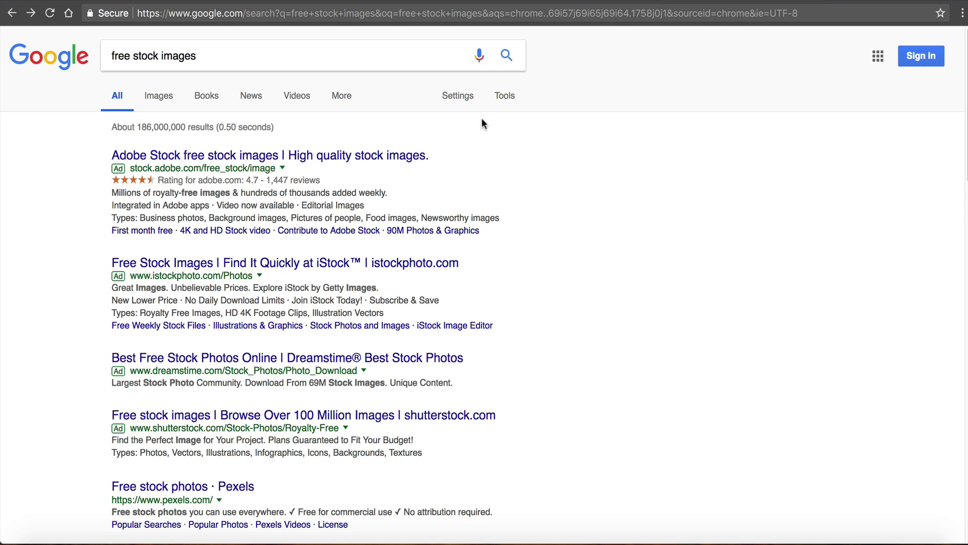
drag(250, 56, 98, 58)
click(79, 153)
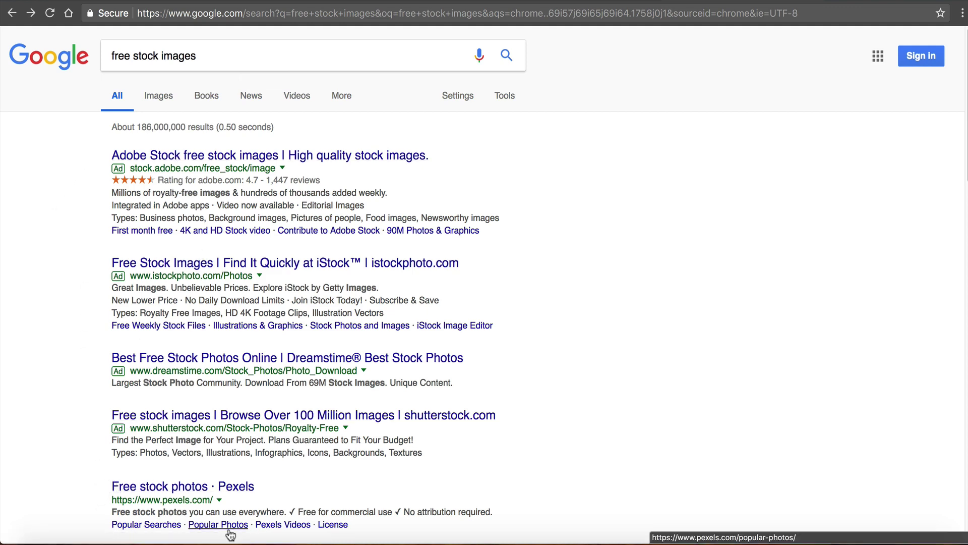
click(216, 489)
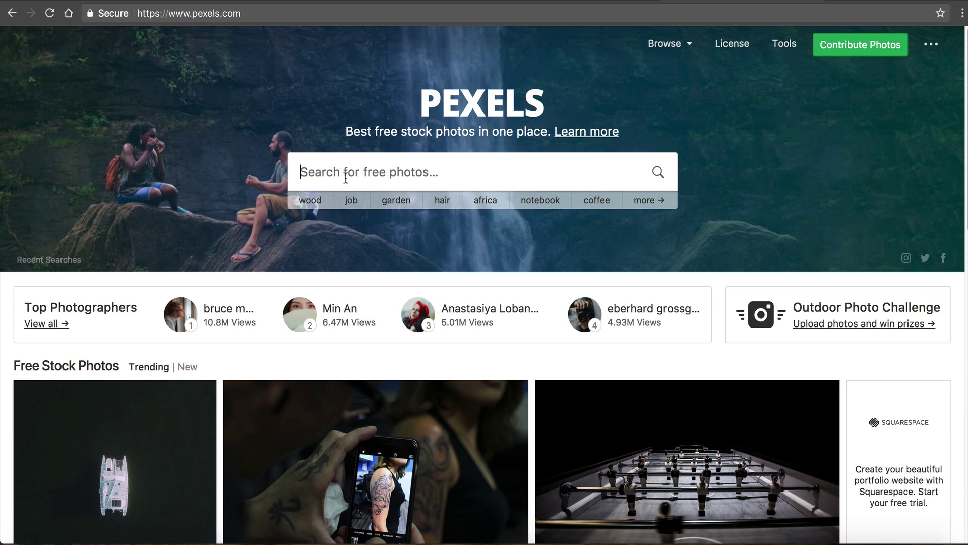
Search Pexels for 'diets' and download the potatoes-with-ketchup photo.
click(346, 179)
text(diets)
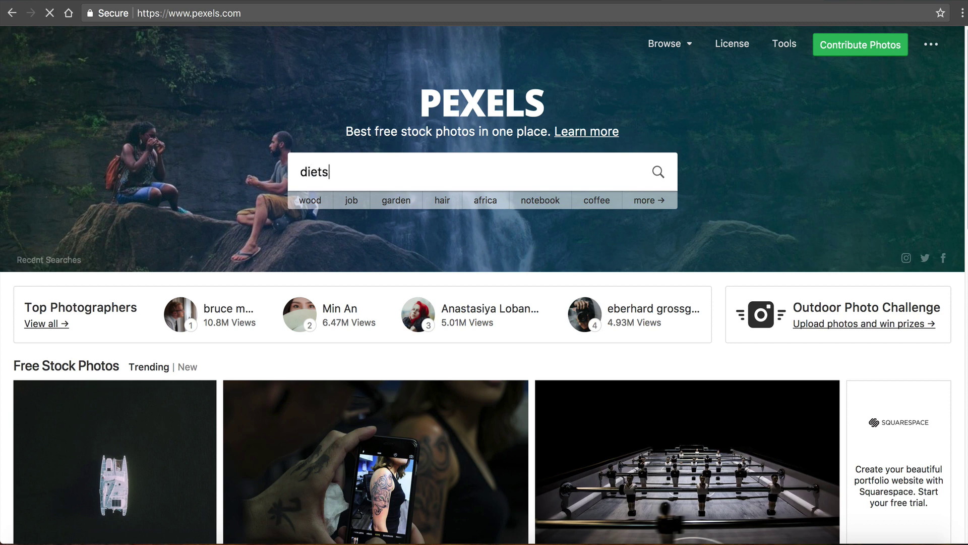
key(Return)
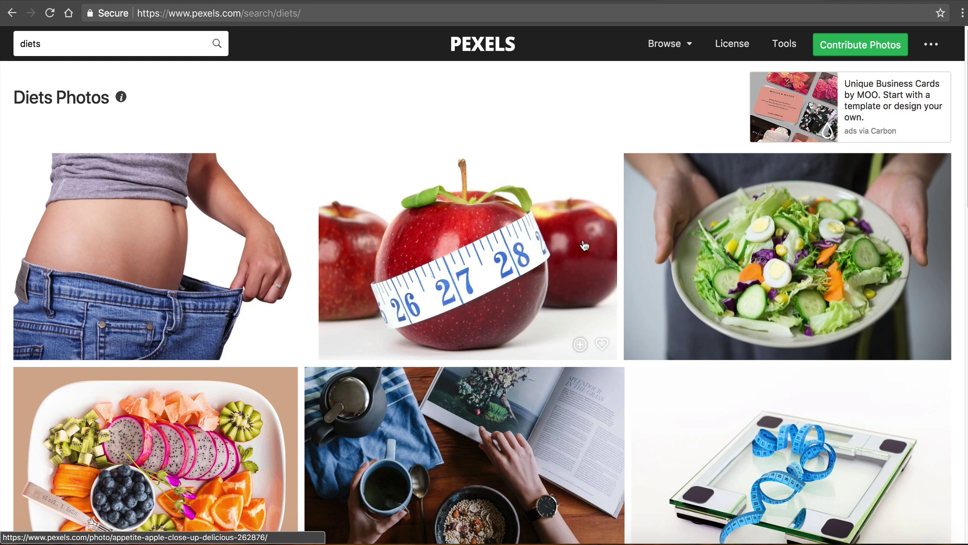
scroll(585, 245, down, 1)
scroll(587, 247, down, 13)
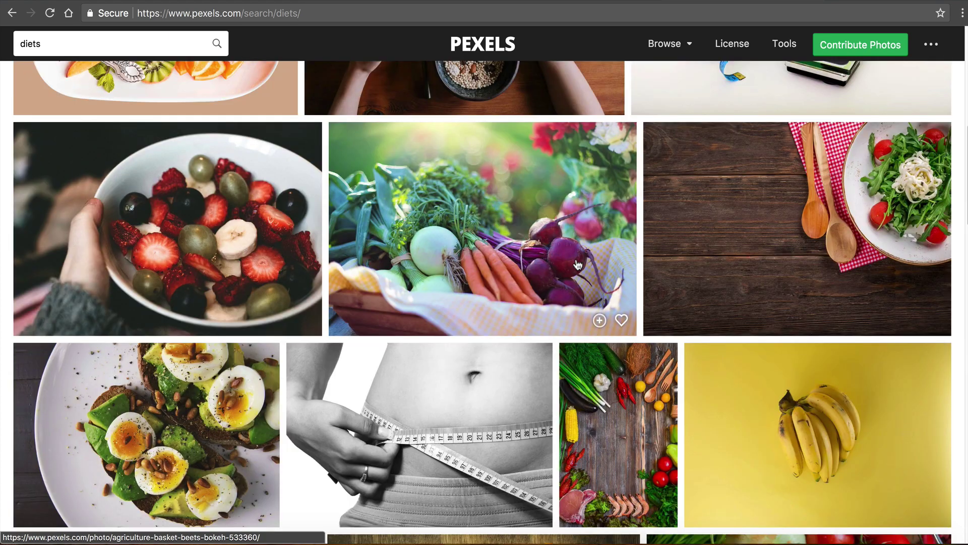
scroll(566, 262, down, 19)
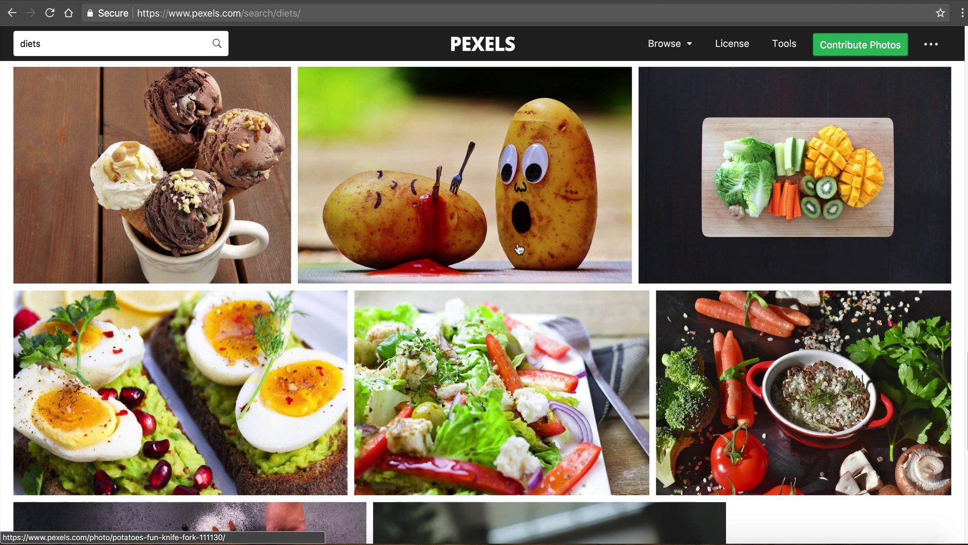
click(462, 171)
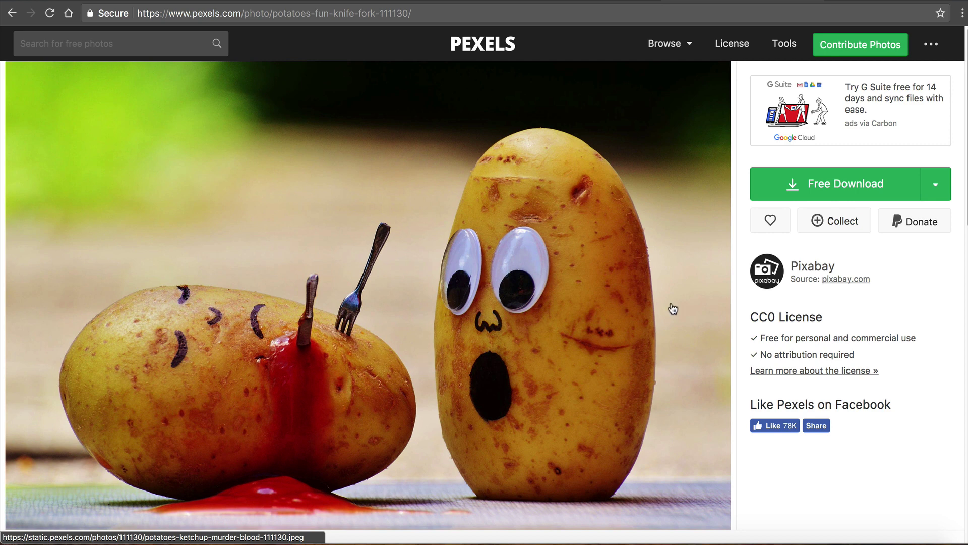
click(841, 185)
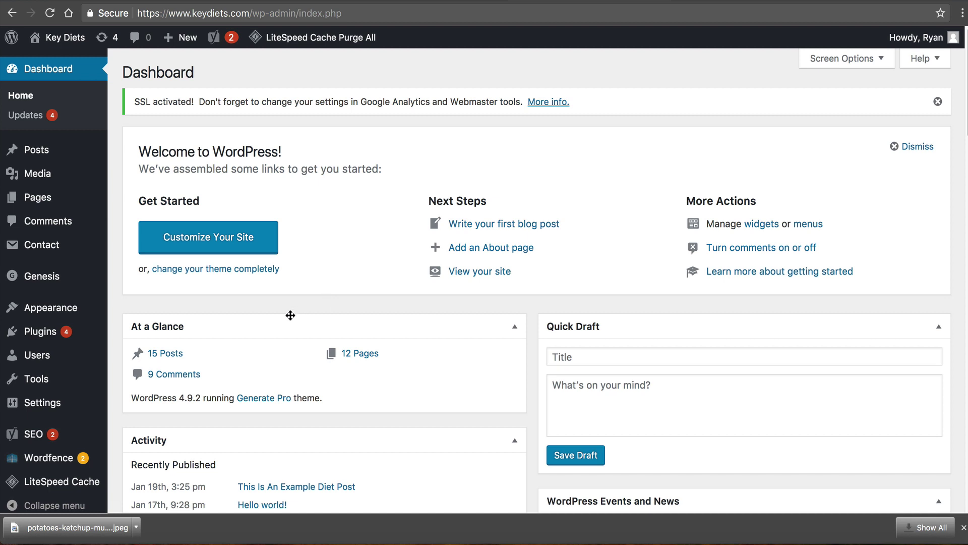
Upload potatoes-ketchup-murder-blood-111130.jpeg via Media > Add New, which fails the 2 MB limit.
mouse_move(45, 173)
click(126, 194)
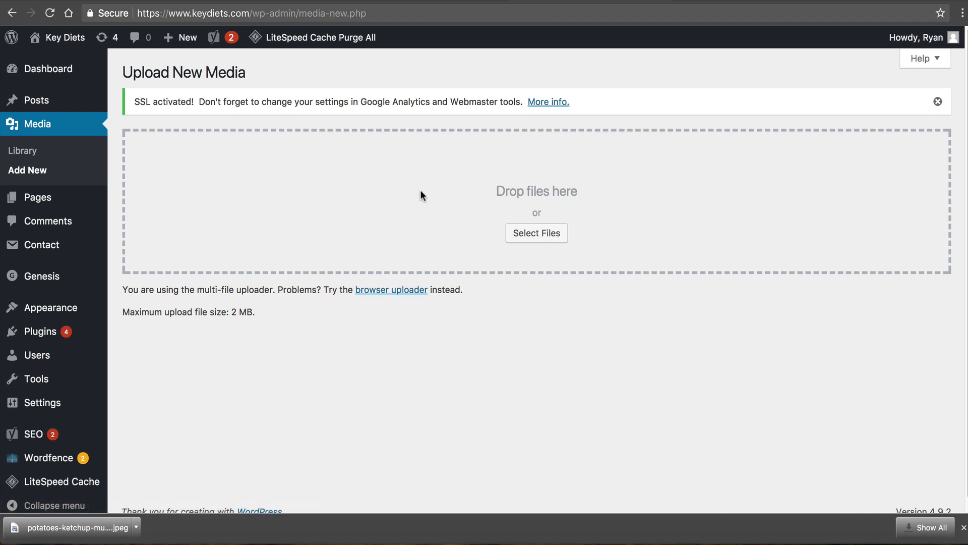
click(535, 238)
click(292, 107)
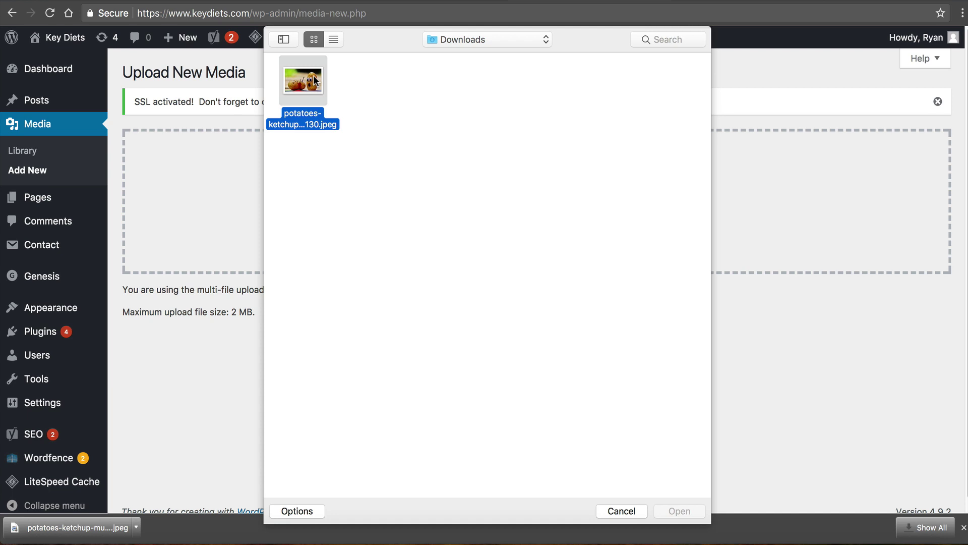
click(698, 512)
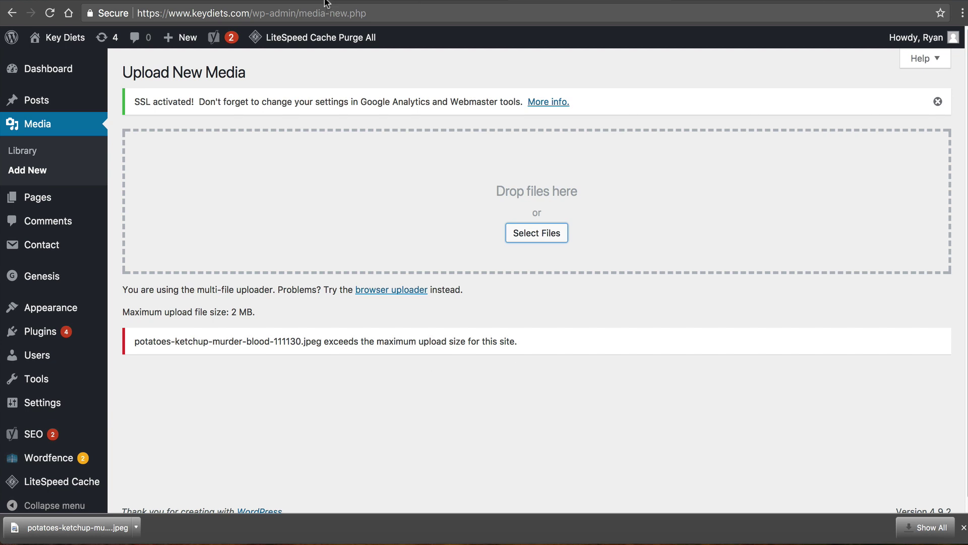
Switch to cPanel and open the PHP Selector found by searching 'php'.
key(ctrl+Tab)
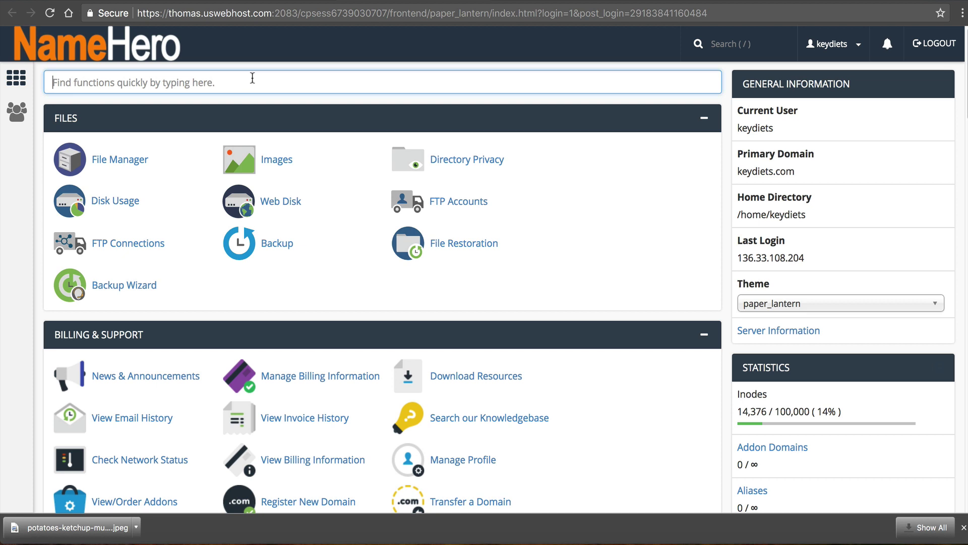
text(php)
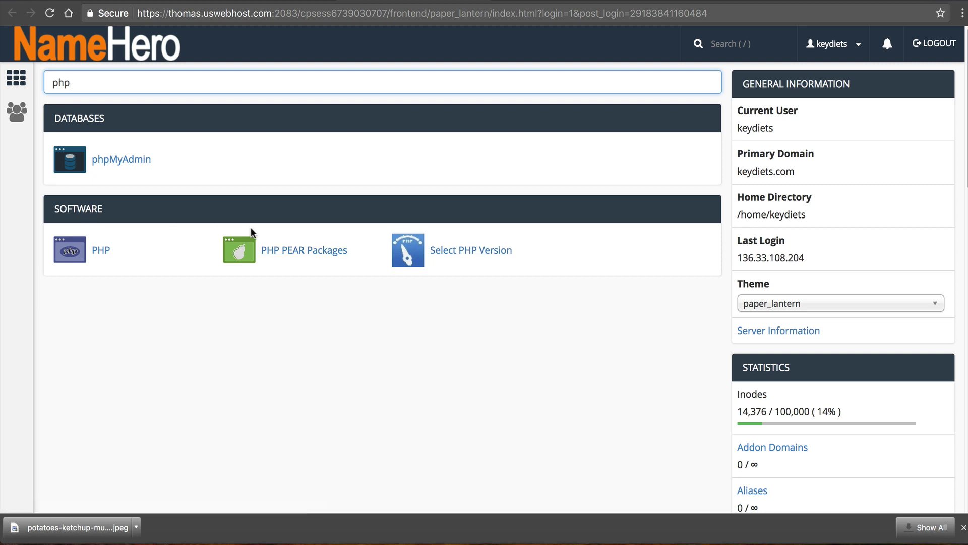
click(434, 253)
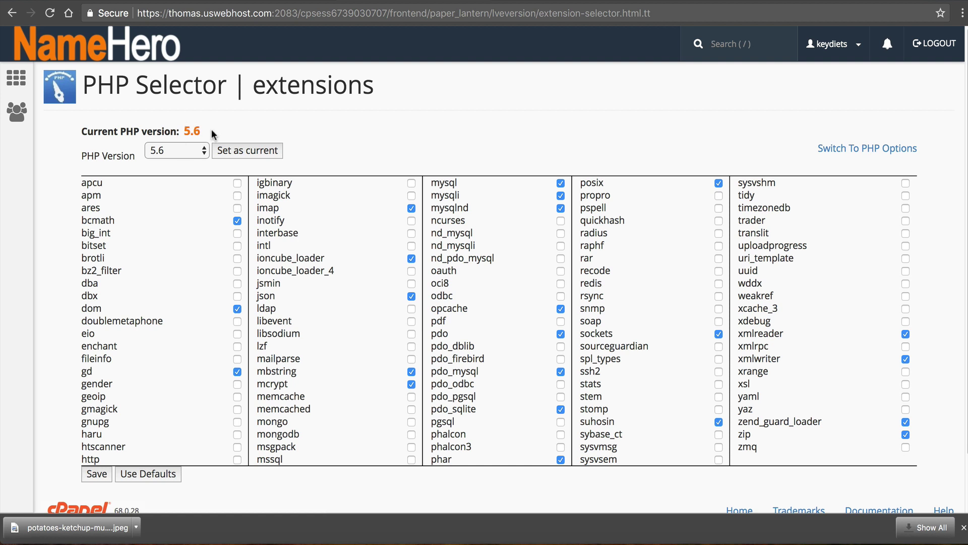
In PHP Options, set memory_limit to 128M and post_max_size to 32M.
click(874, 150)
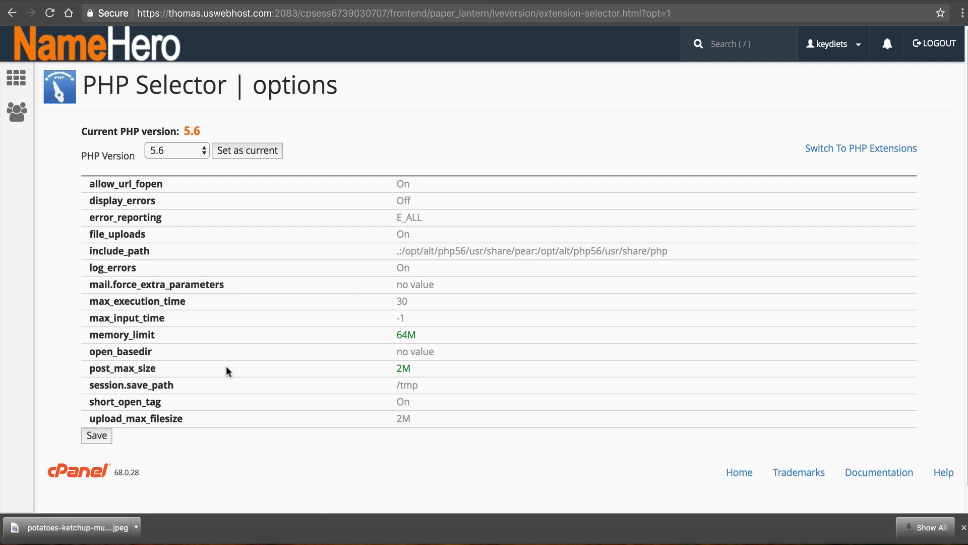
click(407, 337)
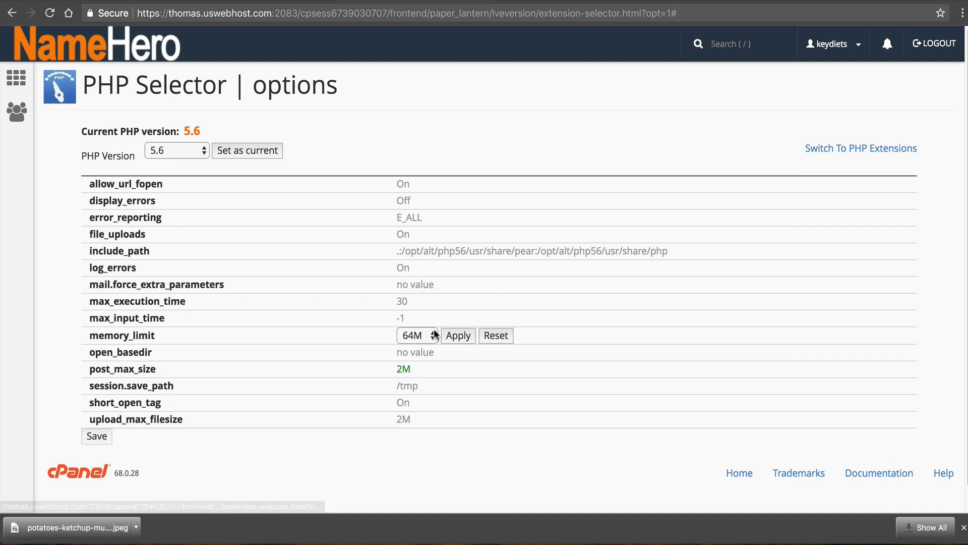
click(425, 336)
click(426, 348)
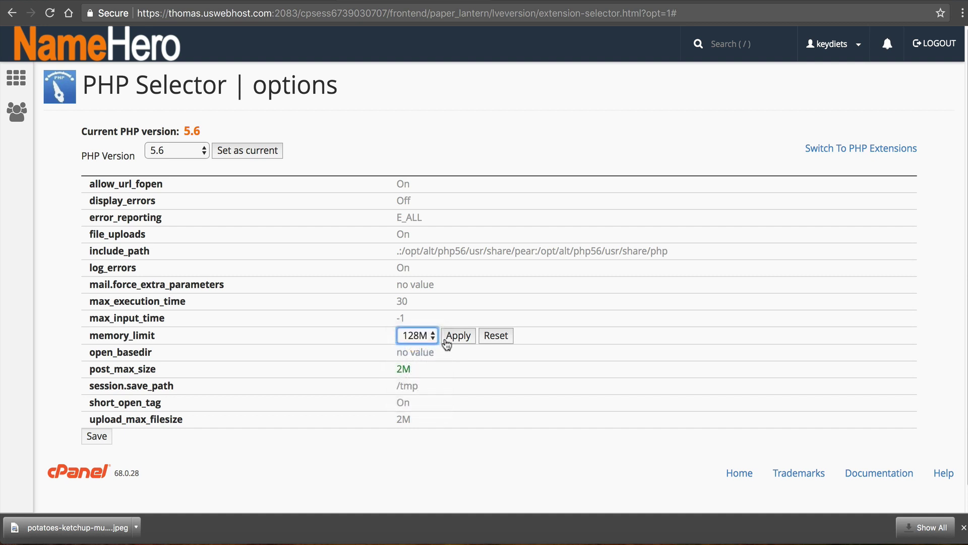
click(450, 340)
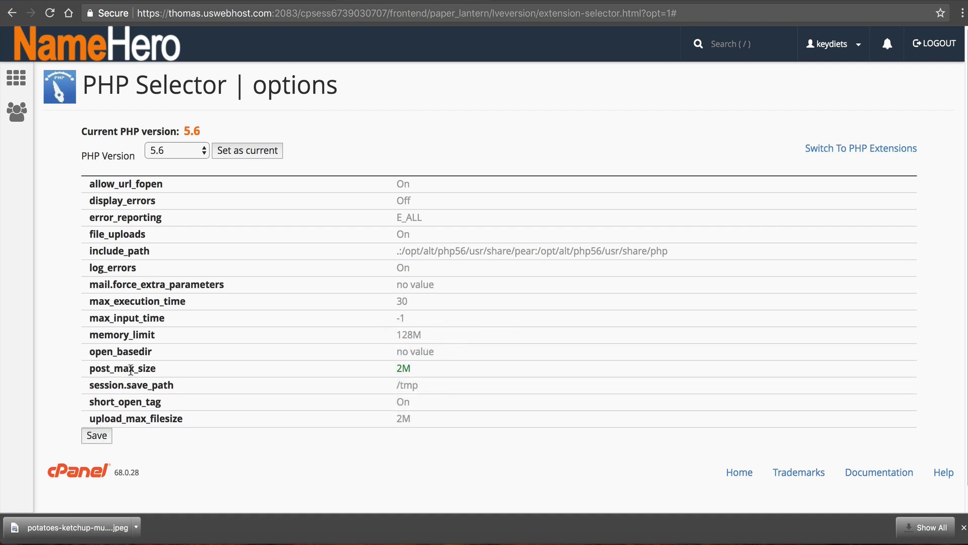
click(406, 369)
click(408, 368)
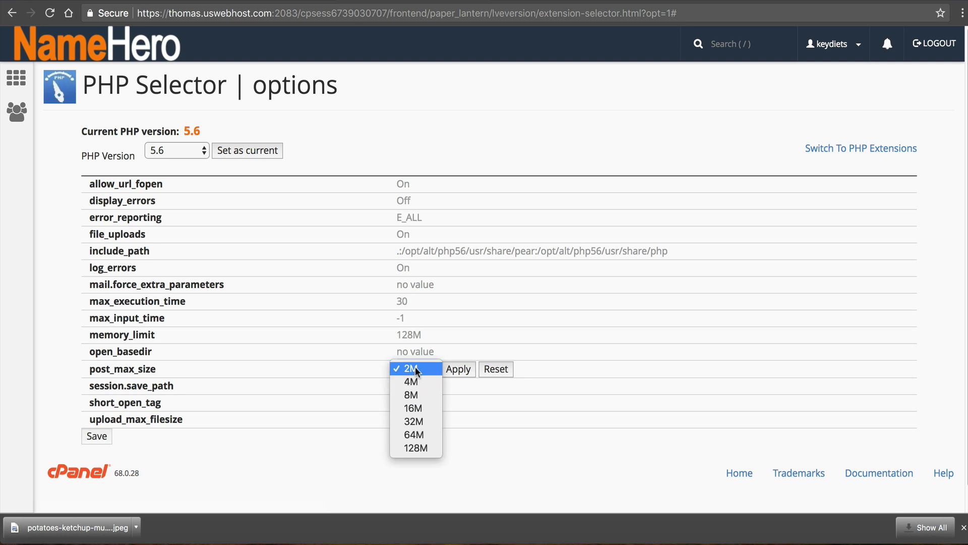
click(416, 421)
click(460, 369)
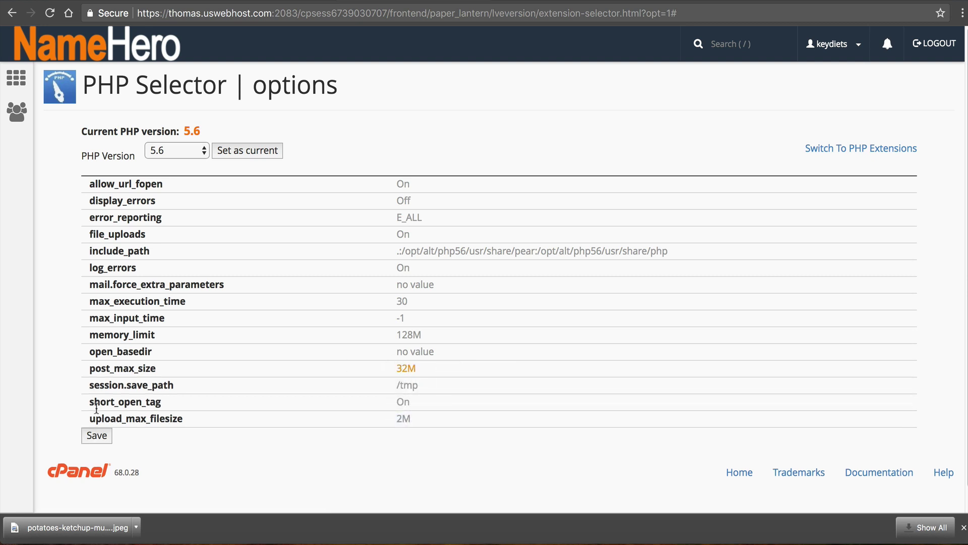
Set upload_max_filesize to 32M and save the PHP options.
click(403, 419)
click(403, 421)
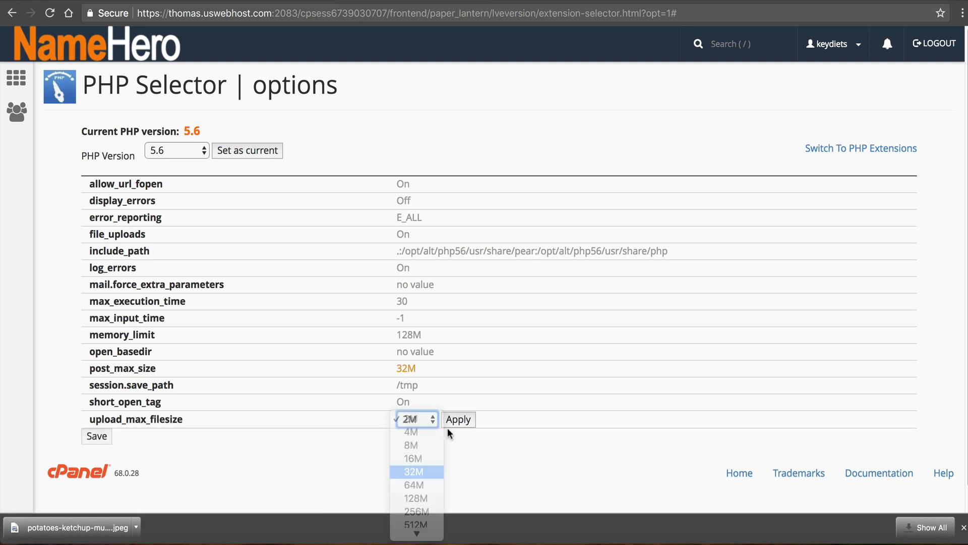
click(429, 472)
click(456, 419)
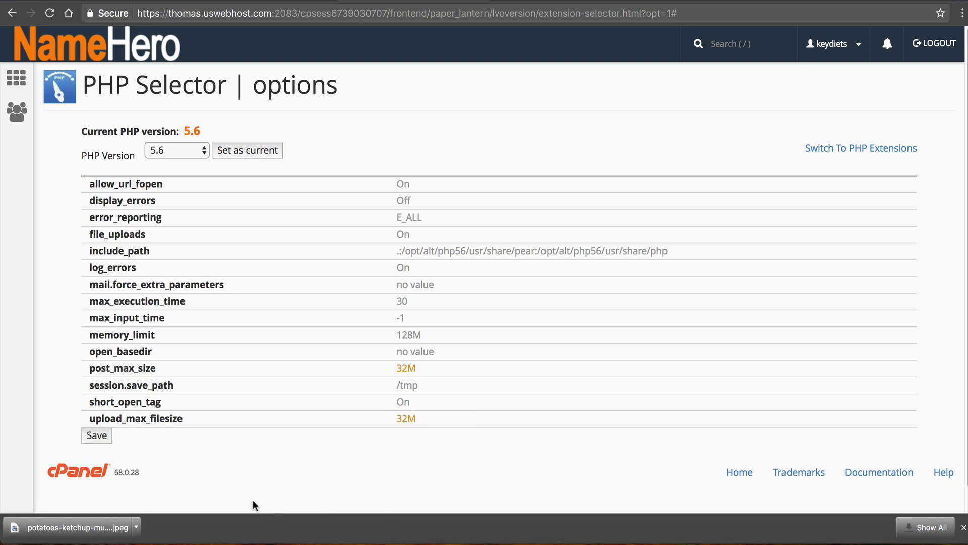
click(97, 438)
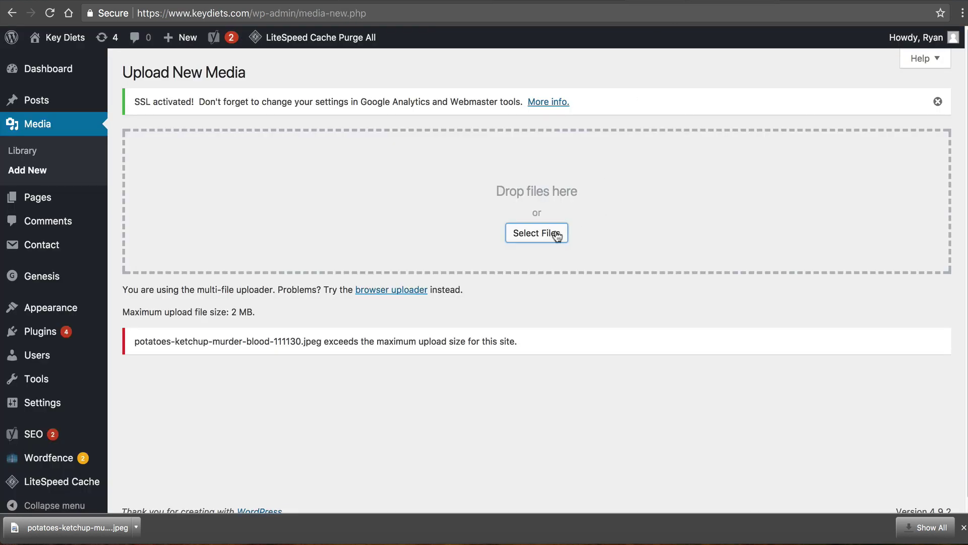
Reload Upload New Media to get the 32 MB limit and upload the potatoes-ketchup image.
click(555, 233)
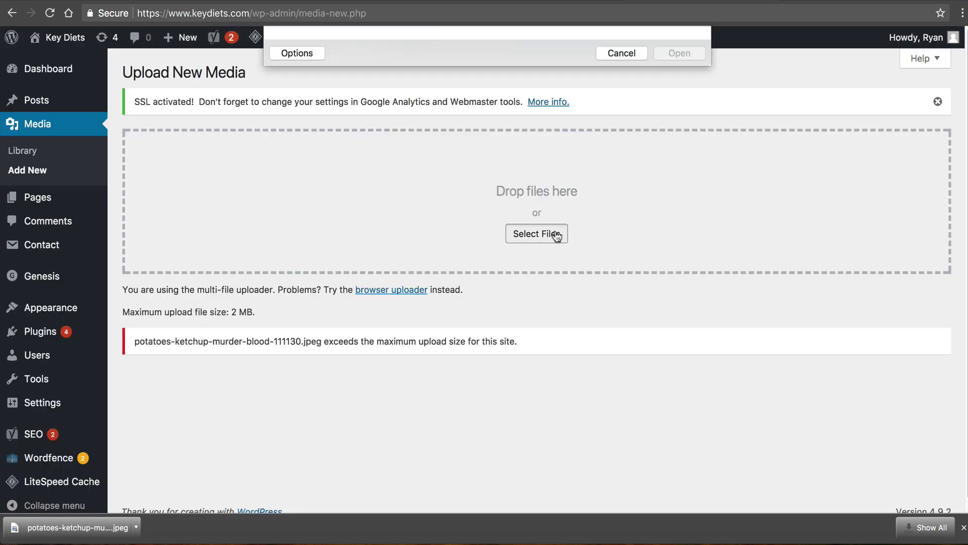
double_click(296, 84)
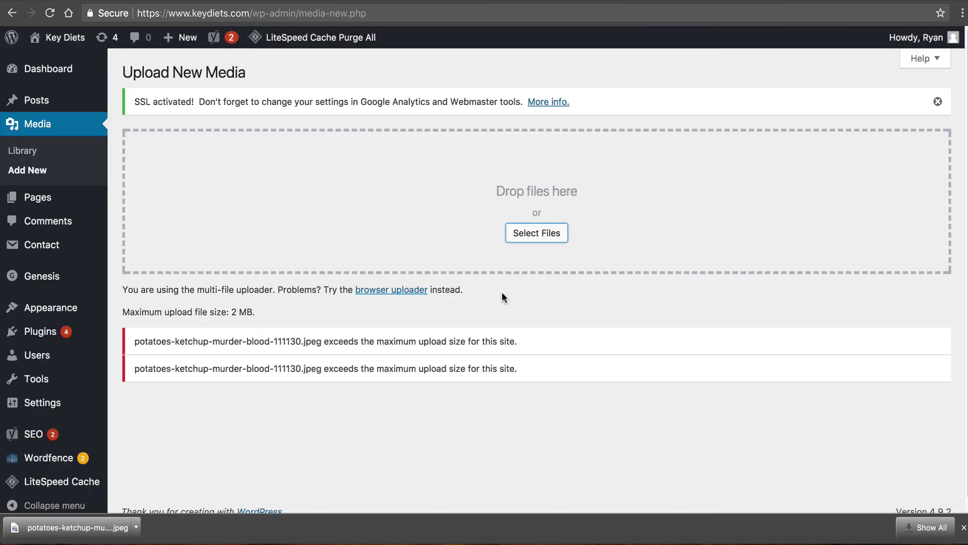
click(74, 181)
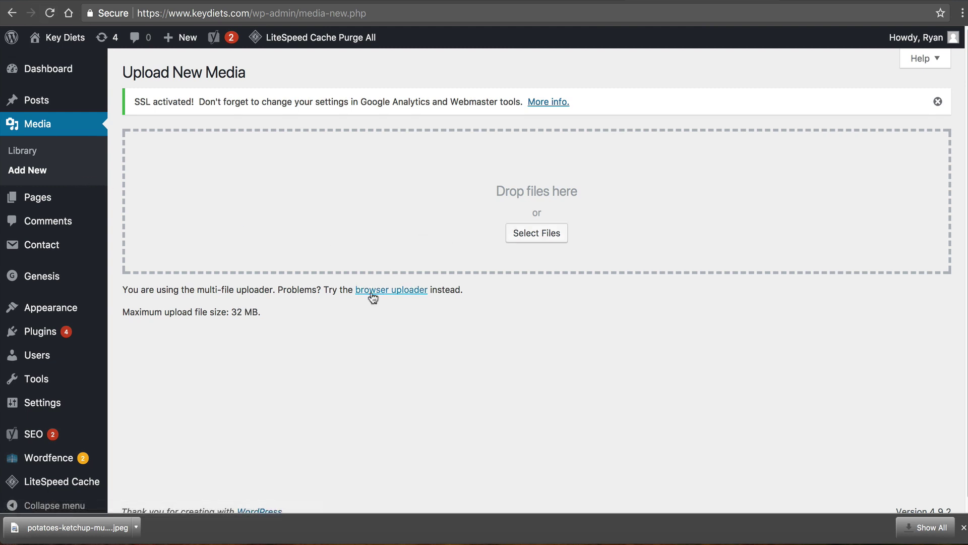
drag(124, 312, 235, 311)
click(536, 232)
double_click(302, 81)
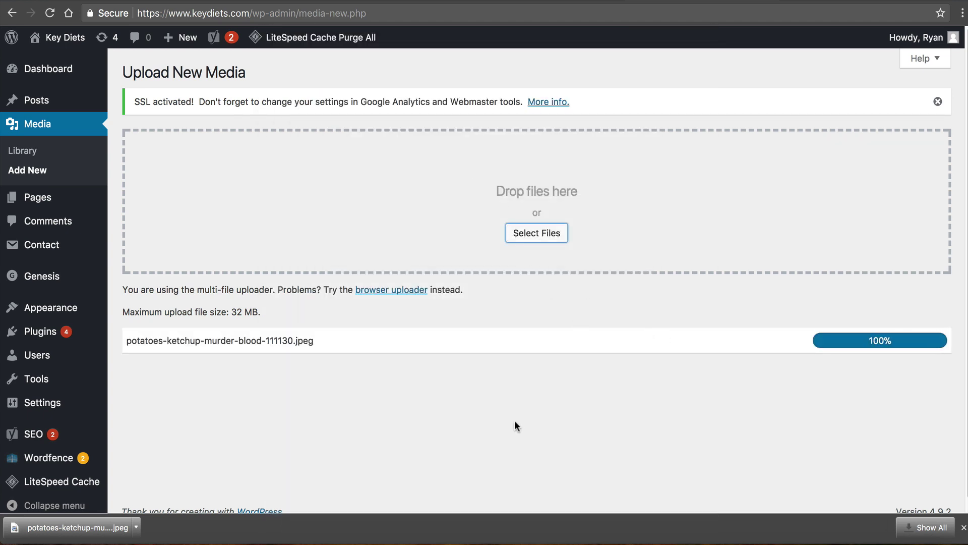
drag(147, 340, 359, 350)
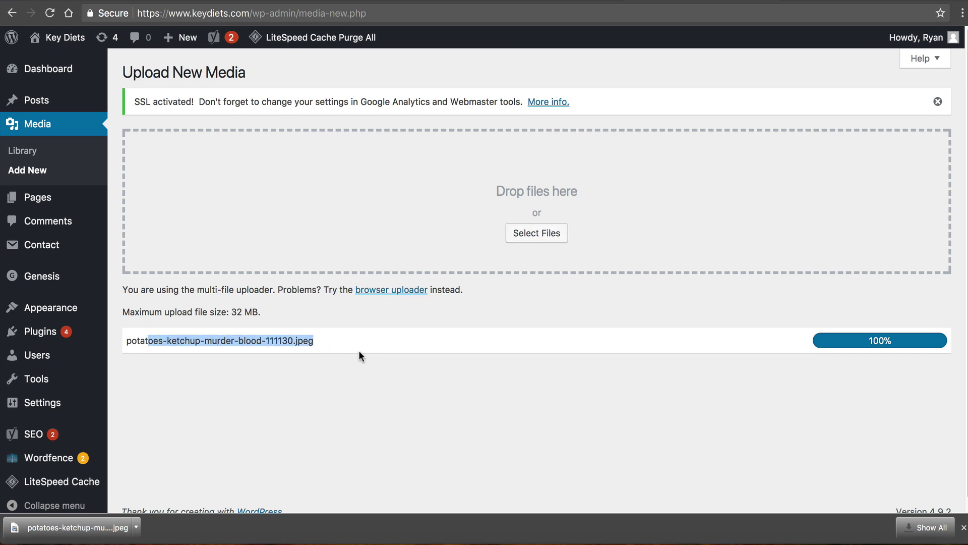
click(396, 358)
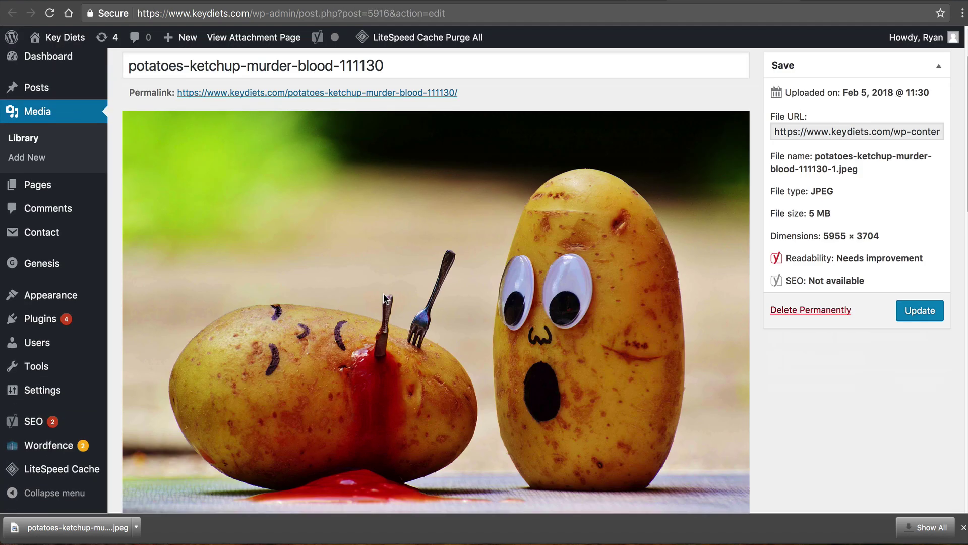
View the potatoes image's public attachment page.
click(388, 94)
scroll(297, 282, down, 5)
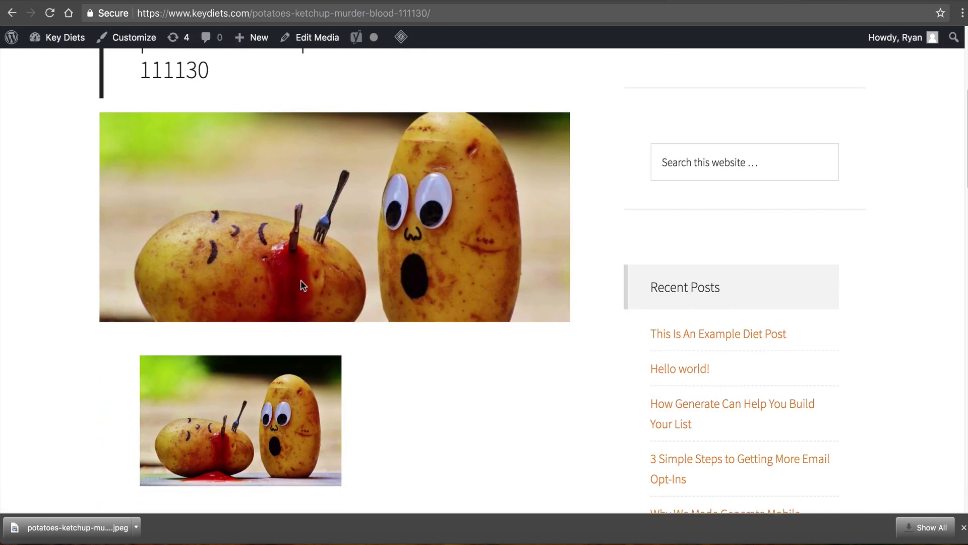
scroll(294, 273, up, 5)
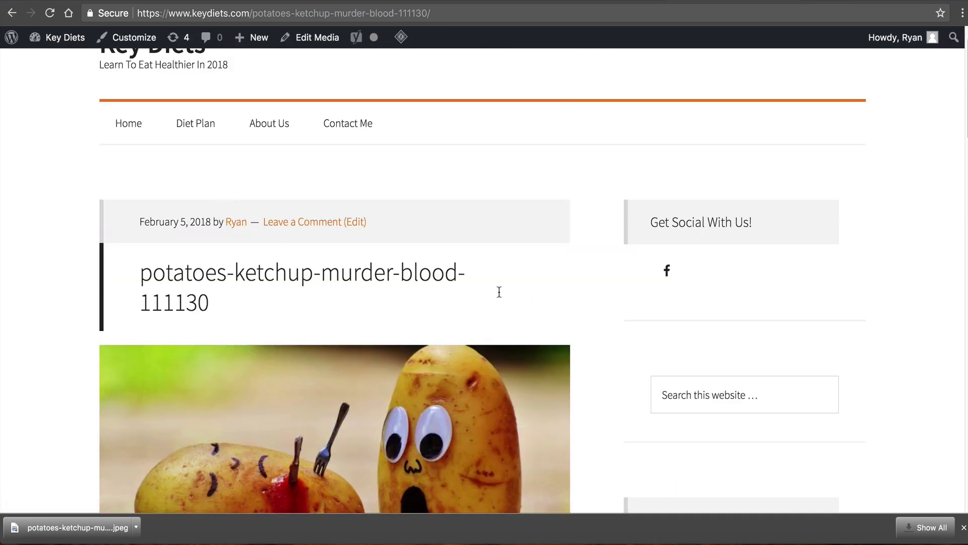
scroll(341, 297, down, 1)
scroll(341, 296, down, 10)
Check the image's 5 MB file size on its edit page, then return to Upload New Media.
key(super+bracketleft)
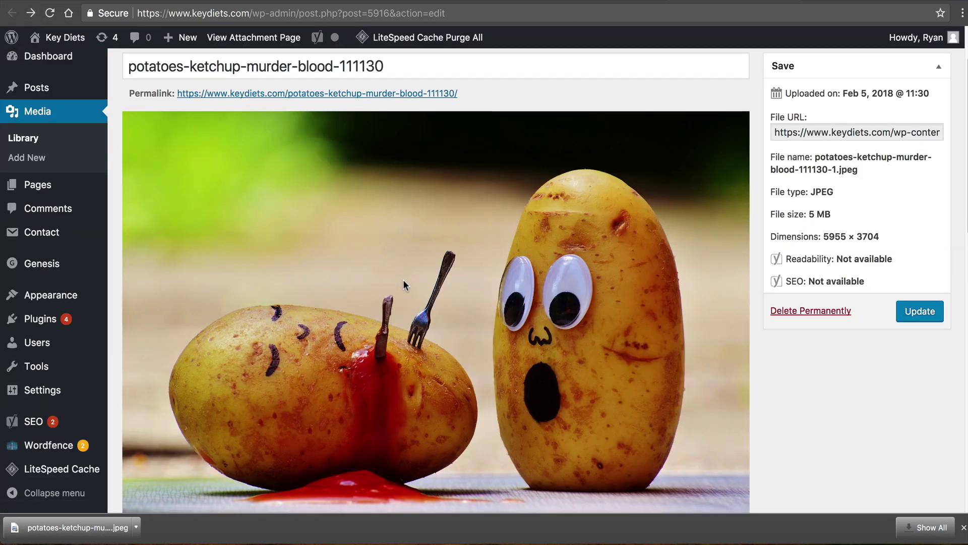
scroll(403, 279, down, 2)
scroll(504, 272, down, 1)
scroll(529, 253, up, 4)
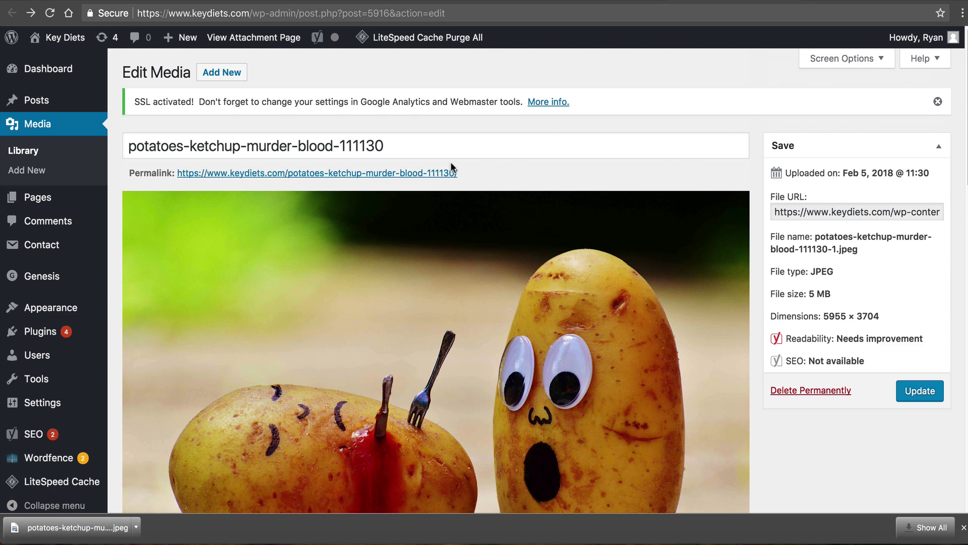
scroll(472, 256, down, 2)
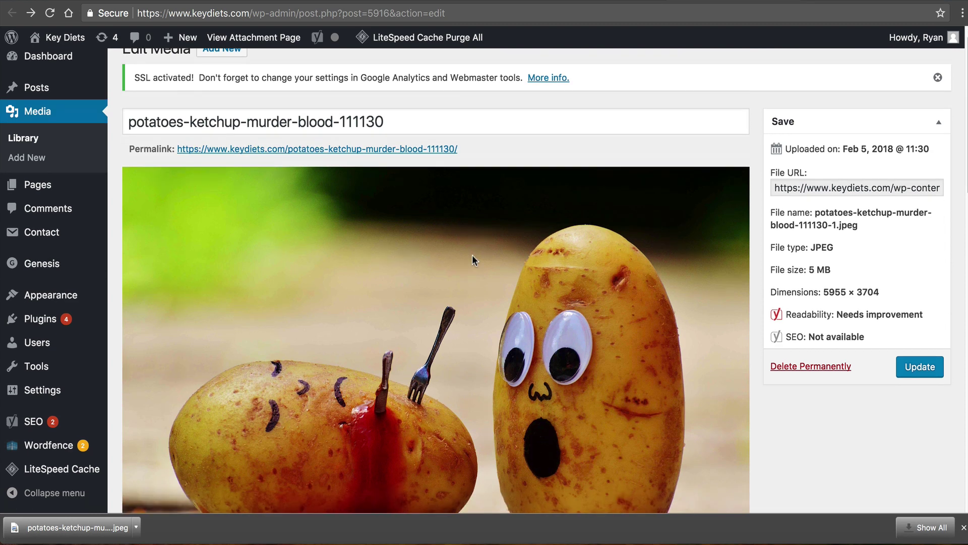
scroll(504, 275, down, 1)
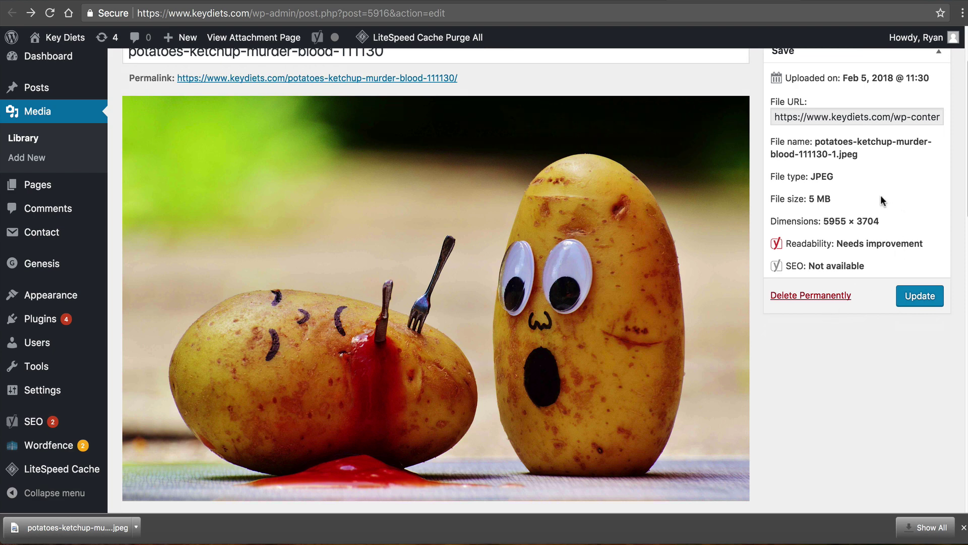
drag(832, 199, 777, 198)
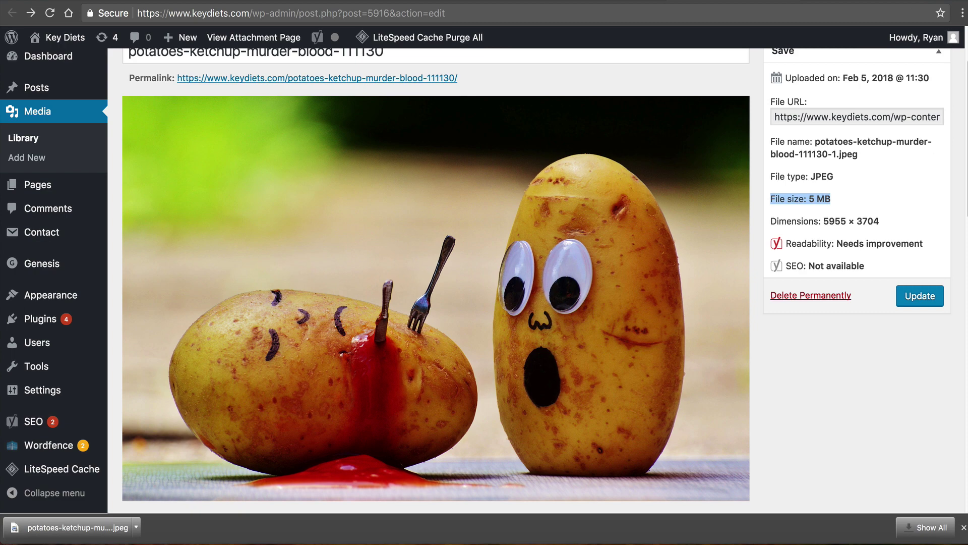
key(super+w)
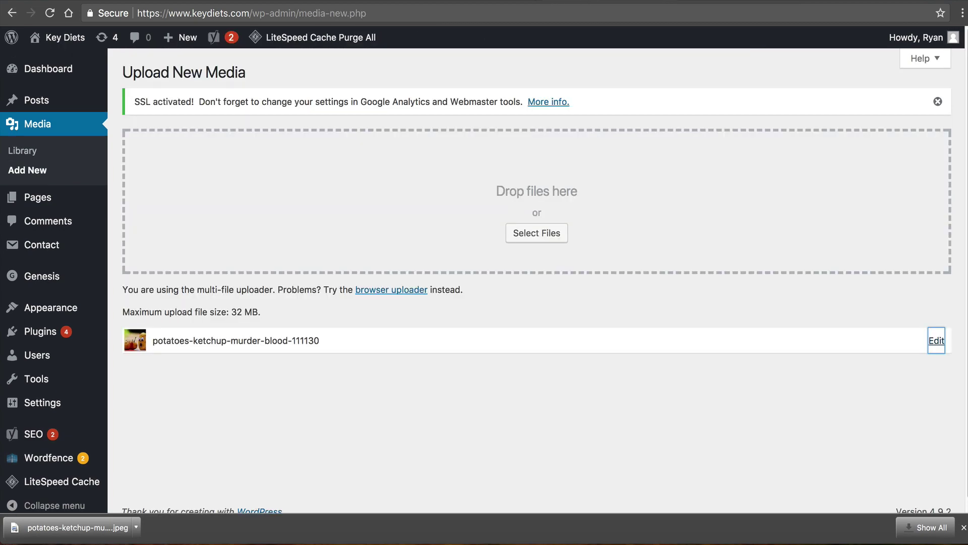
Make PHP 7.0 the current version in PHP Selector and save the options.
key(ctrl+Tab)
key(ctrl+Tab)
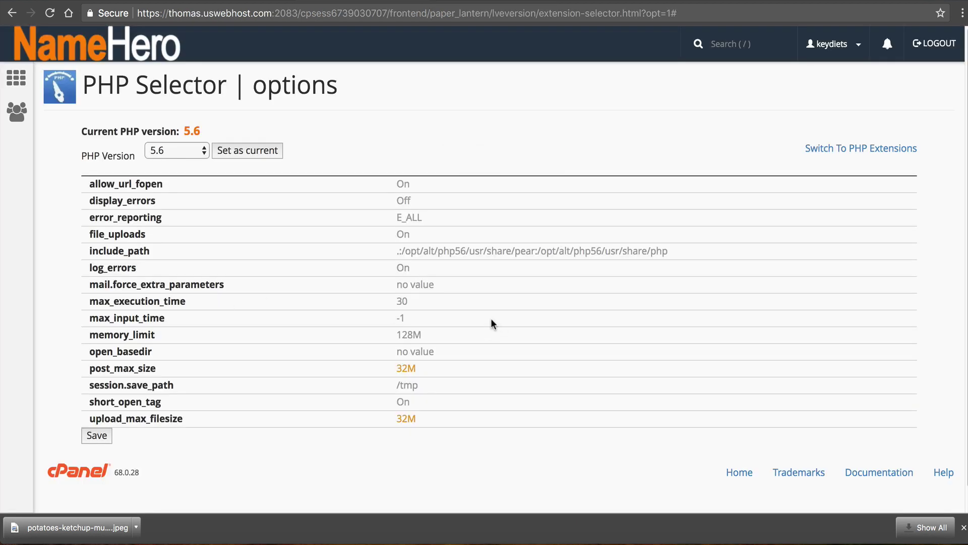
mouse_move(490, 320)
click(151, 151)
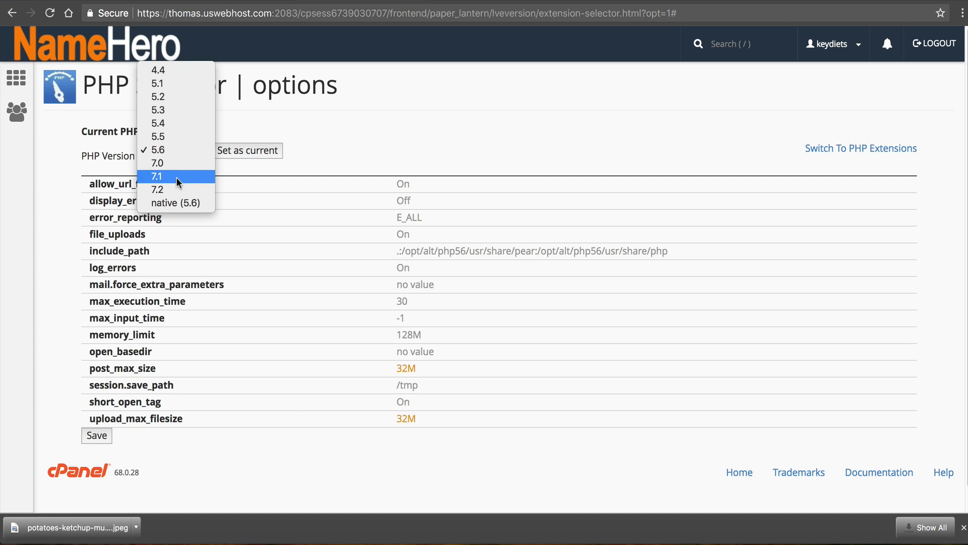
click(183, 163)
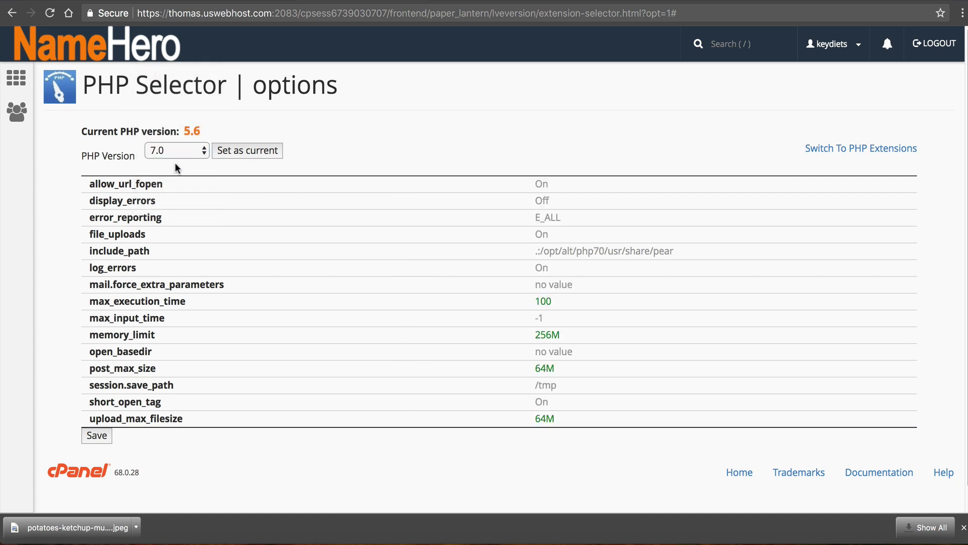
click(222, 156)
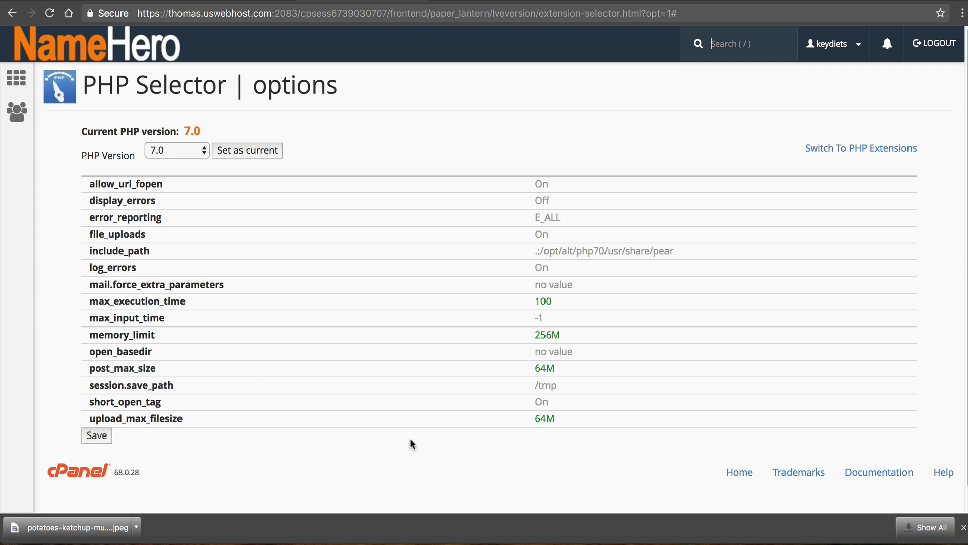
click(92, 436)
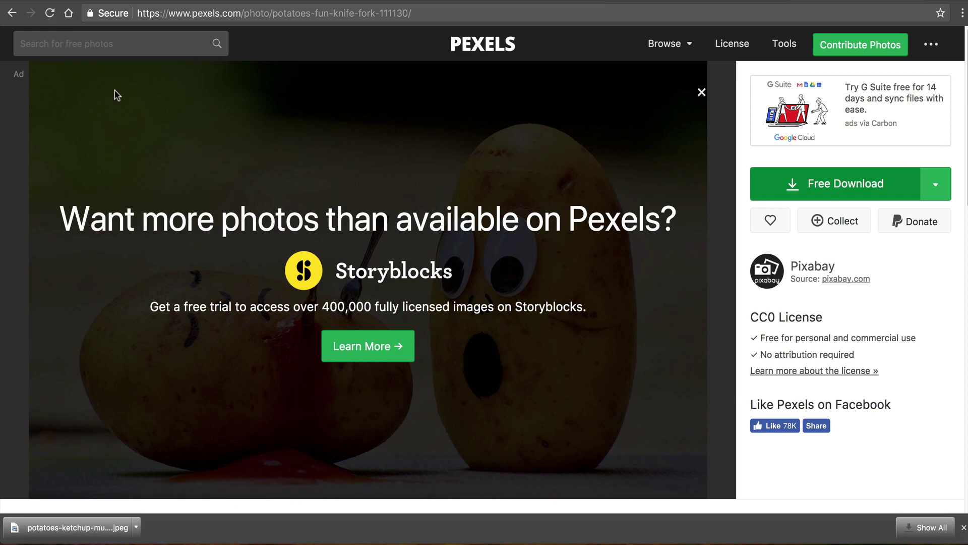
Go back to the diets results and download the strawberries photo.
click(13, 14)
scroll(301, 222, down, 15)
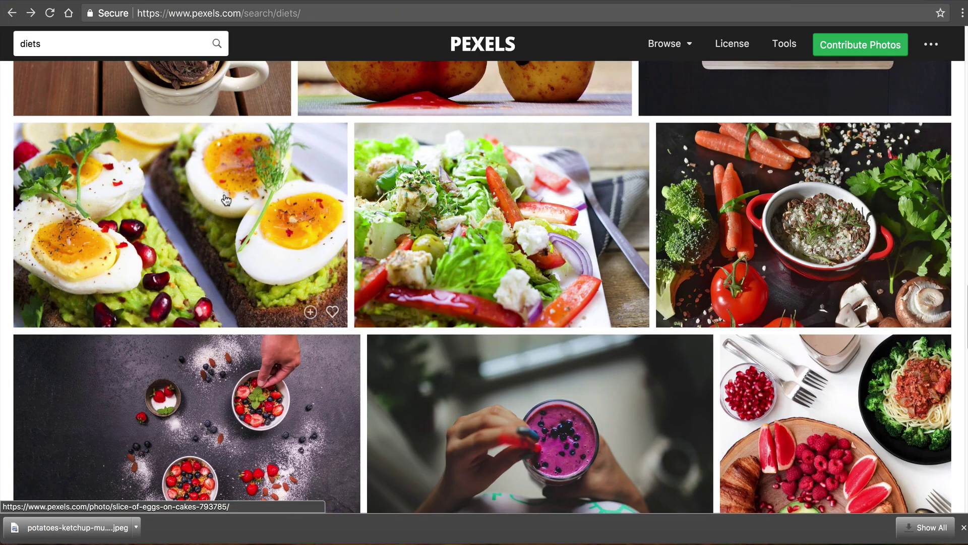
scroll(301, 222, down, 5)
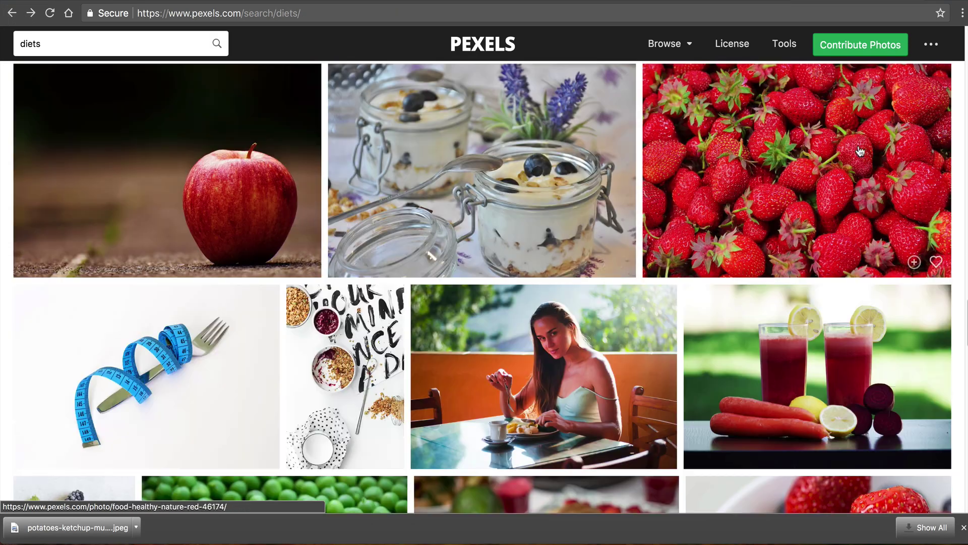
click(787, 192)
click(868, 194)
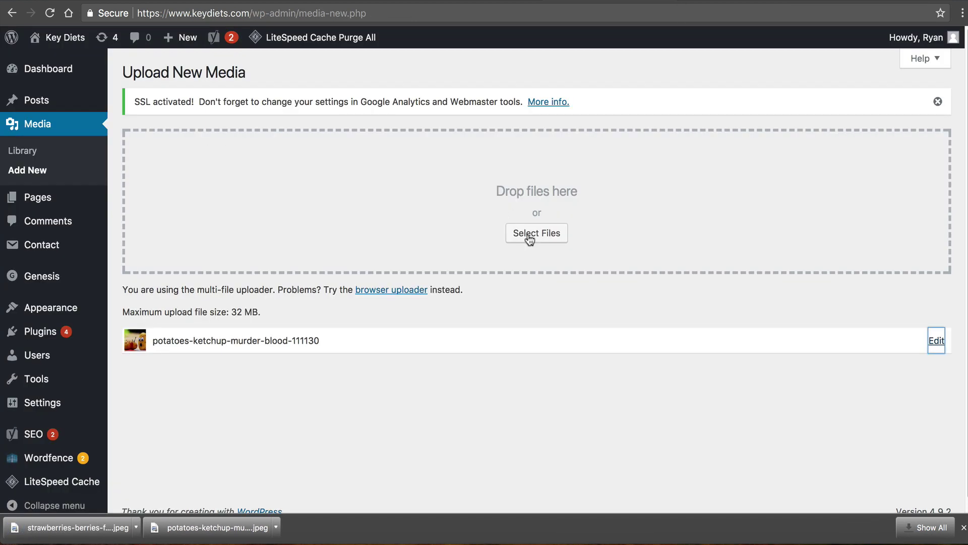
Upload the strawberries-berries-fruit-freshness-46174 JPEG and open its Edit Media page.
click(528, 236)
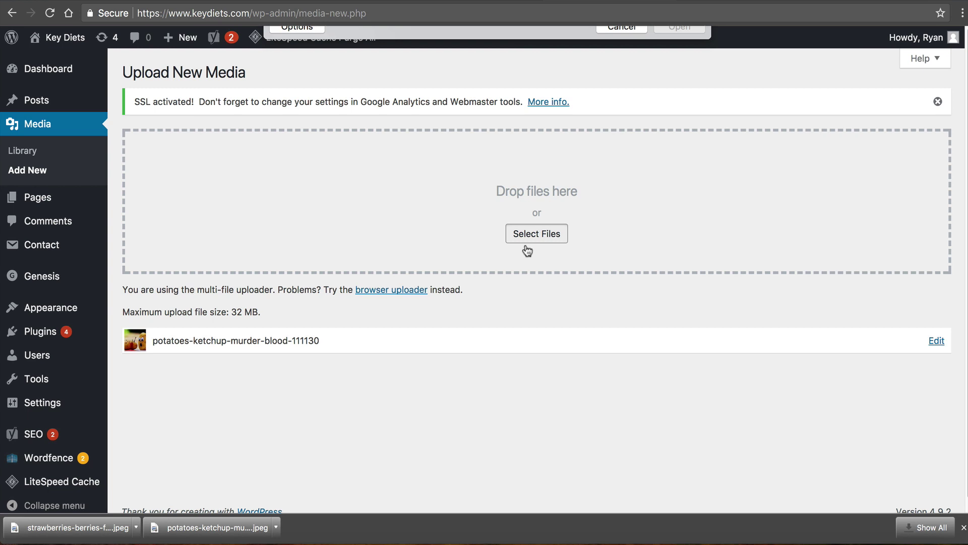
click(372, 69)
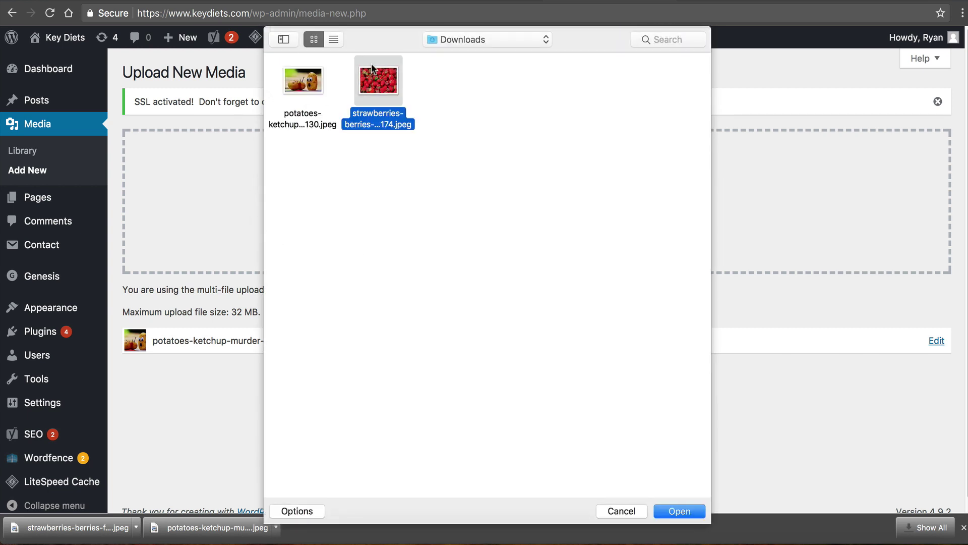
key(Return)
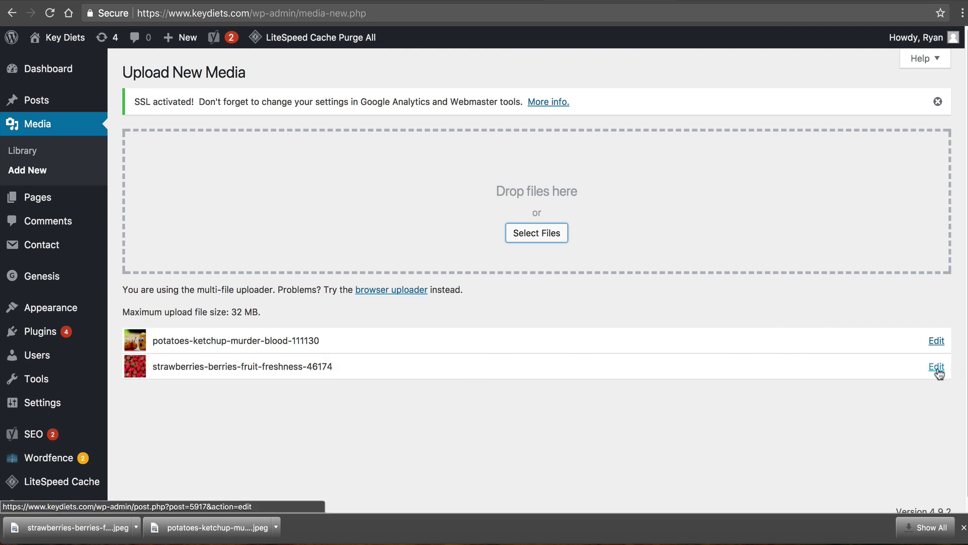
click(937, 367)
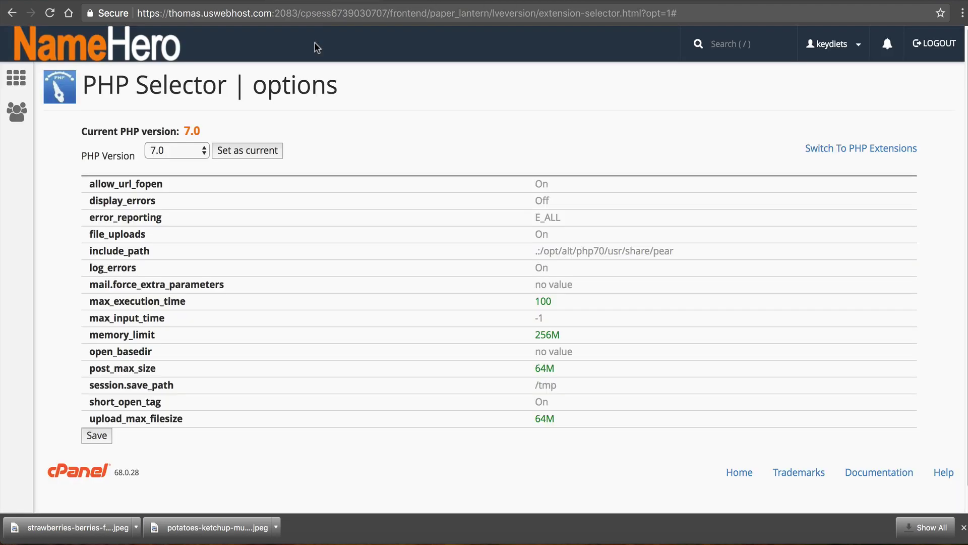
Confirm PHP Selector still uses version 7.0, then view the Key Diets home page.
click(328, 1)
click(194, 149)
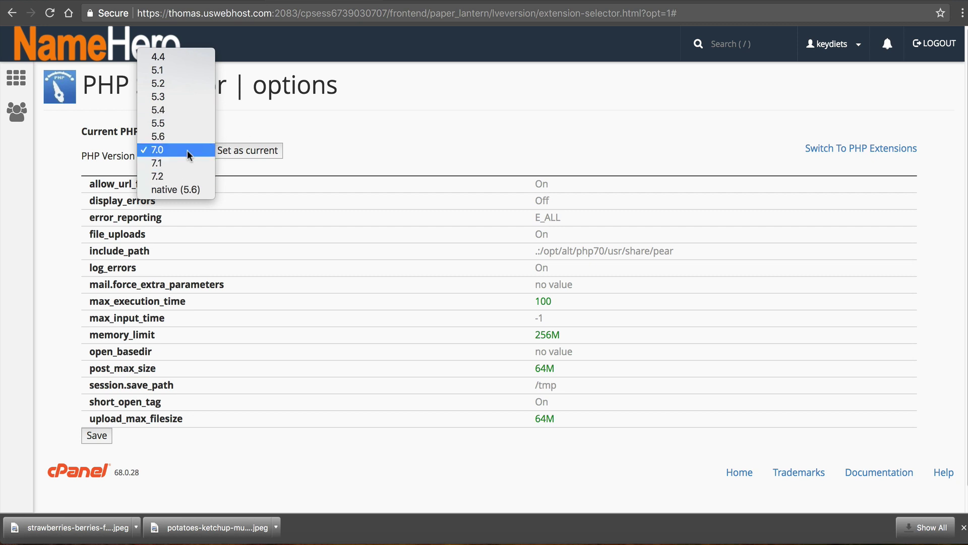
click(353, 145)
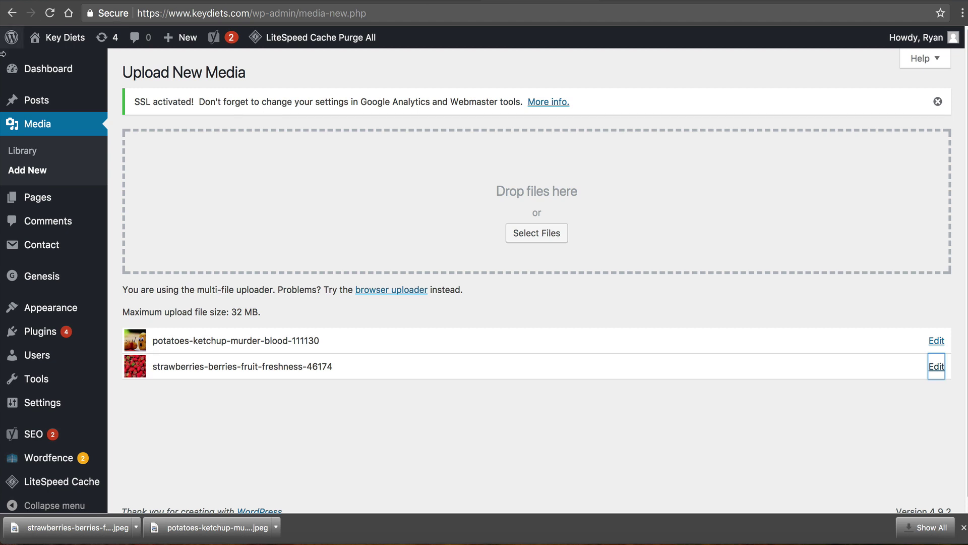
click(49, 39)
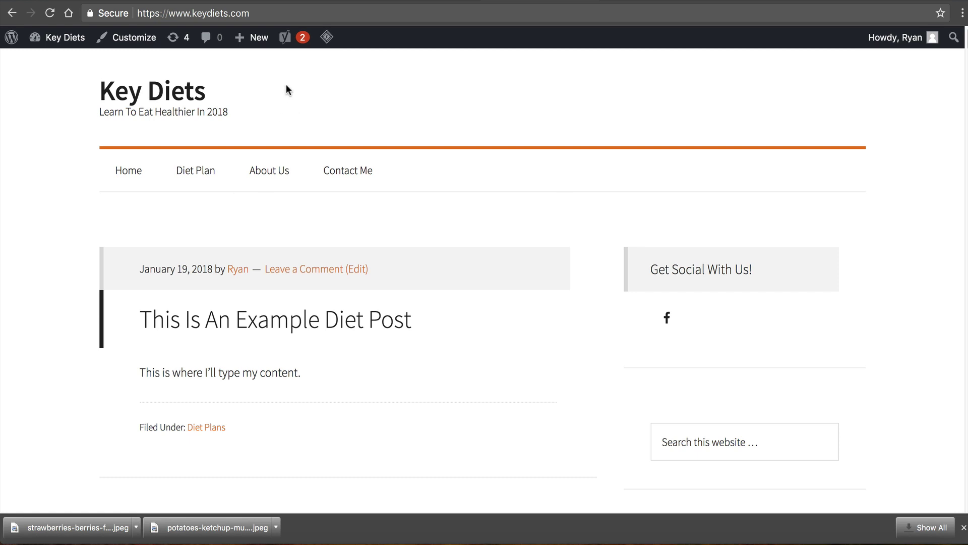
Review the PHP Selector options page showing PHP 7.0, memory_limit 256M and 64M upload limits.
click(326, 6)
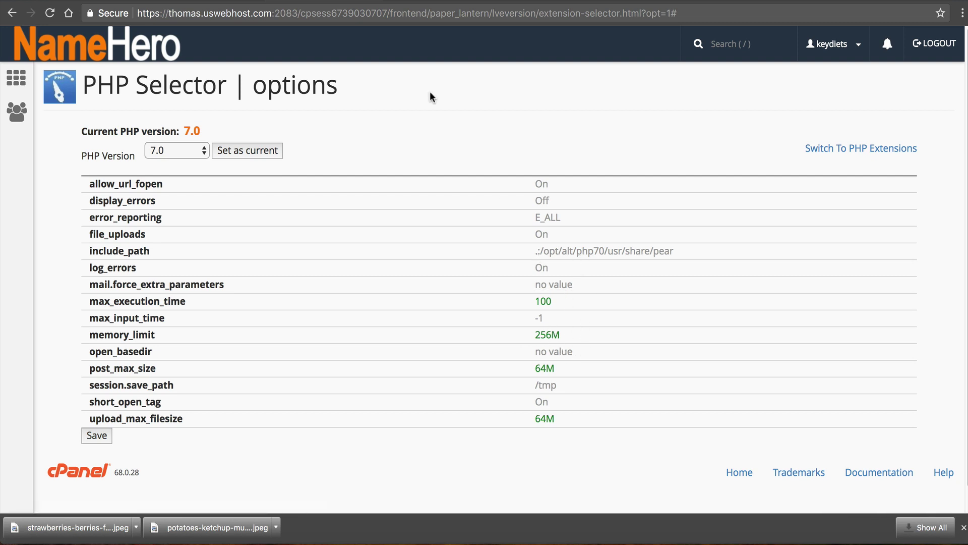
mouse_move(407, 191)
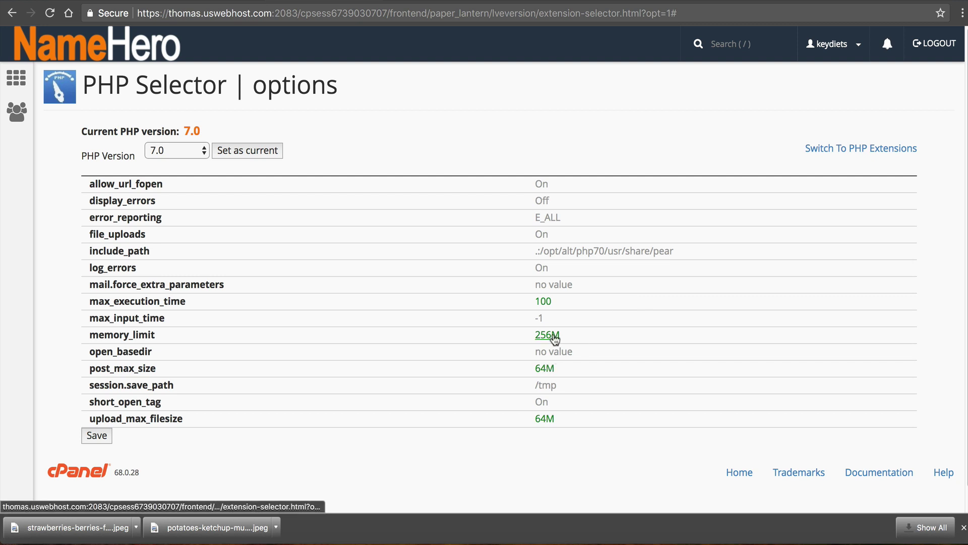
mouse_move(555, 339)
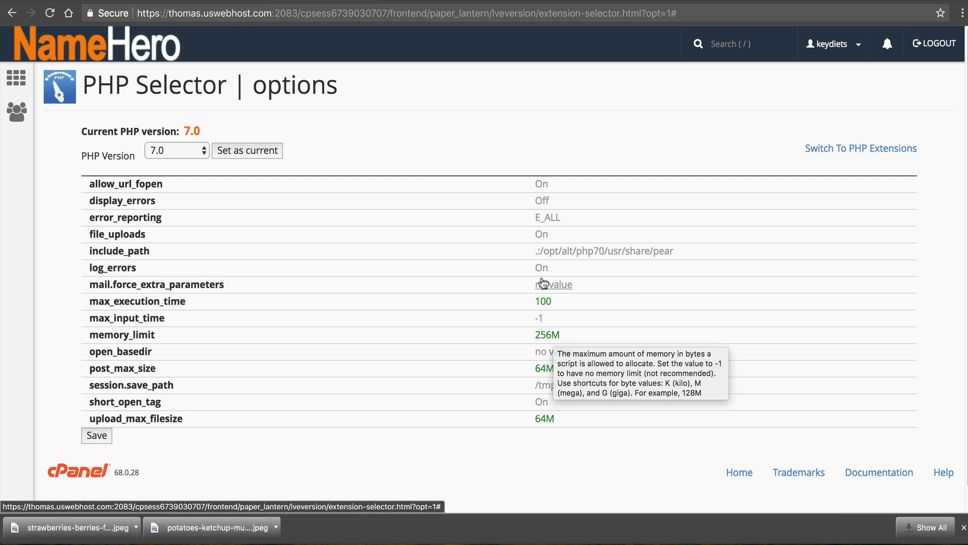